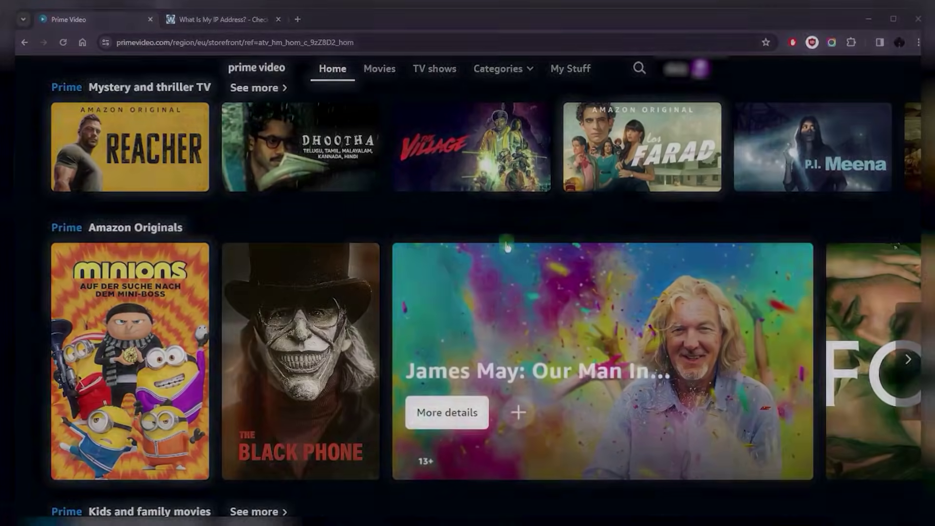
# Step: Try playing the James May India show, which fails with an HTTP Proxy Not Supported error
pyautogui.click(507, 248)
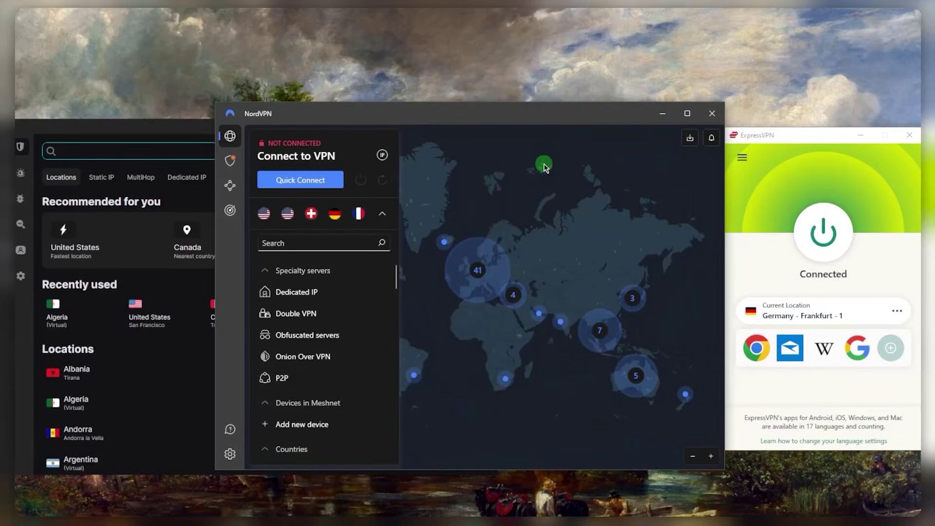
pyautogui.click(762, 187)
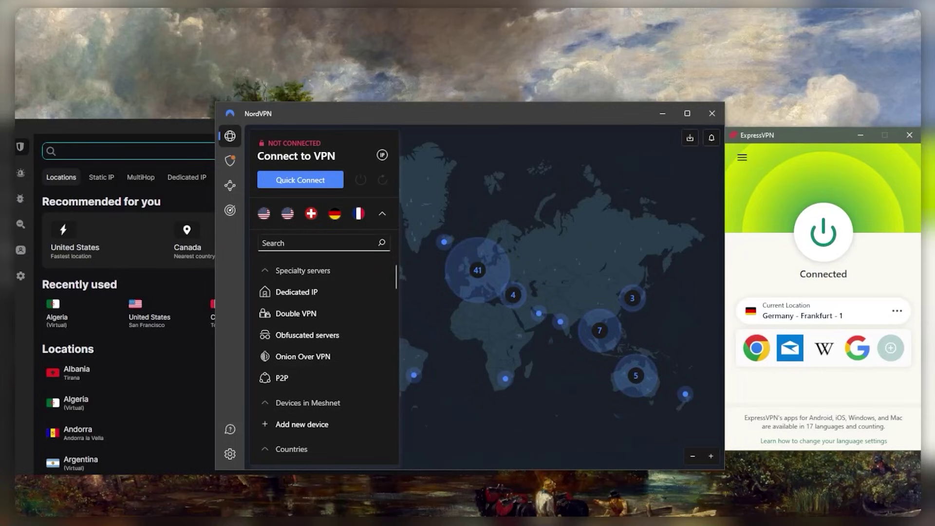
pyautogui.click(644, 264)
pyautogui.click(756, 176)
pyautogui.click(691, 200)
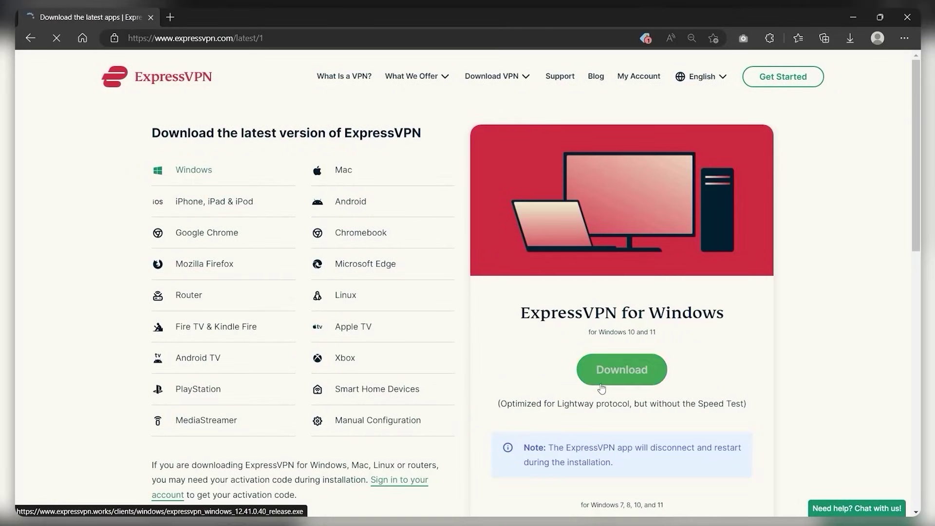
# Step: Download the ExpressVPN for Windows installer from expressvpn.com/latest
pyautogui.click(627, 375)
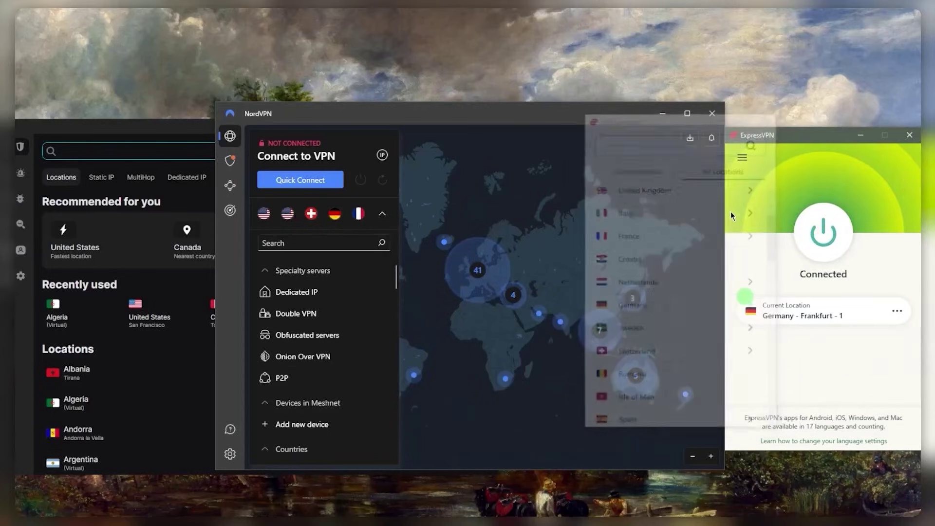
# Step: Connect ExpressVPN to USA - New Jersey - 3 via Americas > United States in VPN Locations
pyautogui.click(742, 158)
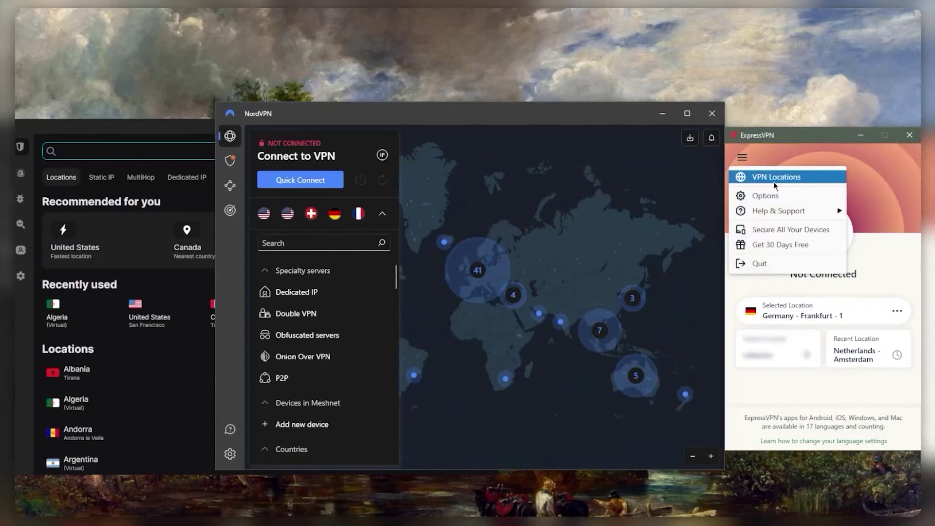
pyautogui.click(767, 179)
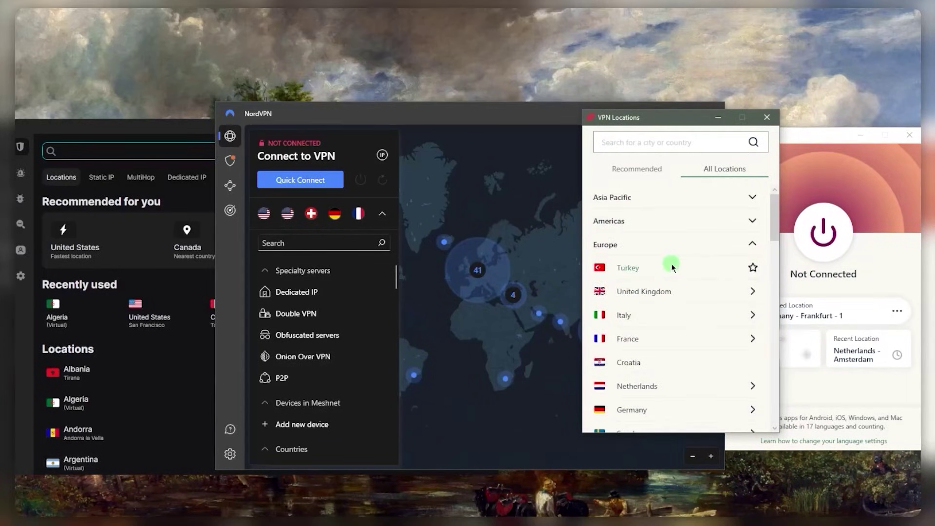
pyautogui.click(750, 246)
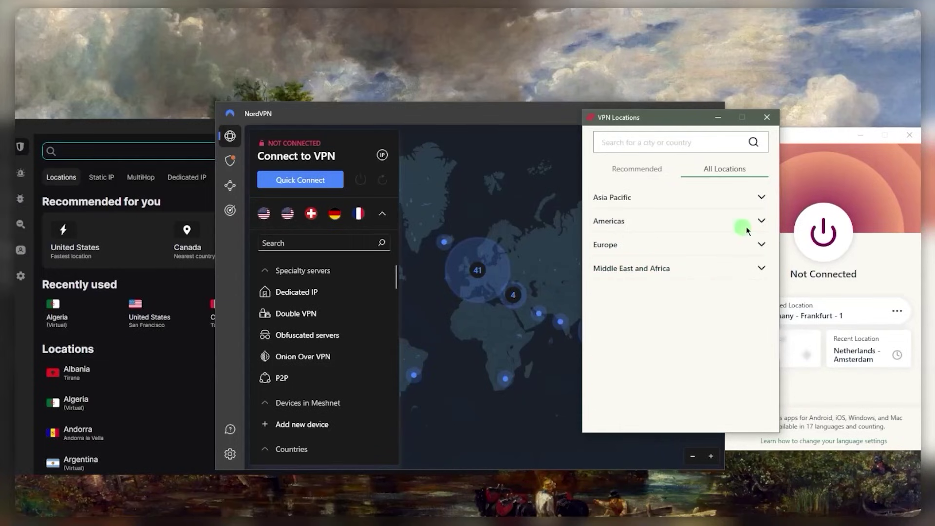
pyautogui.click(760, 222)
pyautogui.click(651, 245)
pyautogui.click(834, 236)
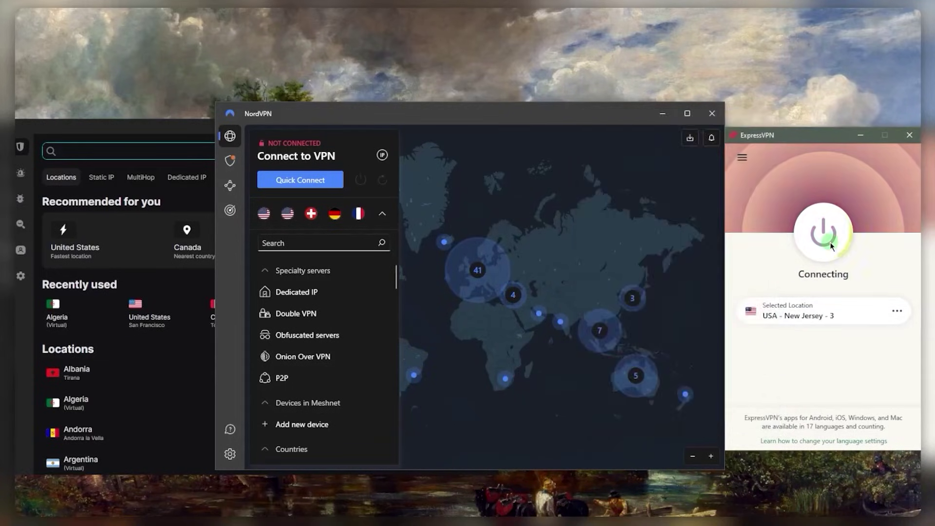
pyautogui.click(739, 466)
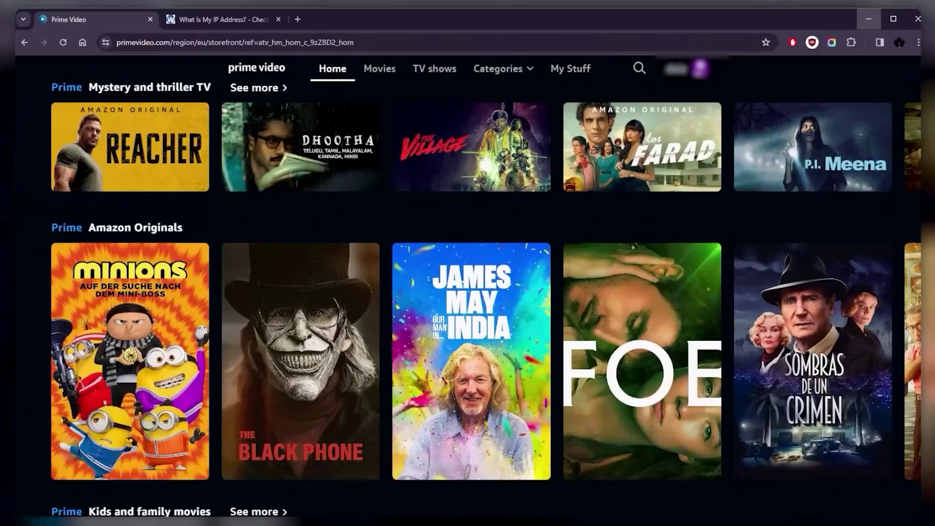
# Step: Reload the Prime Video storefront under the new US location
pyautogui.click(340, 218)
pyautogui.click(62, 43)
pyautogui.click(328, 239)
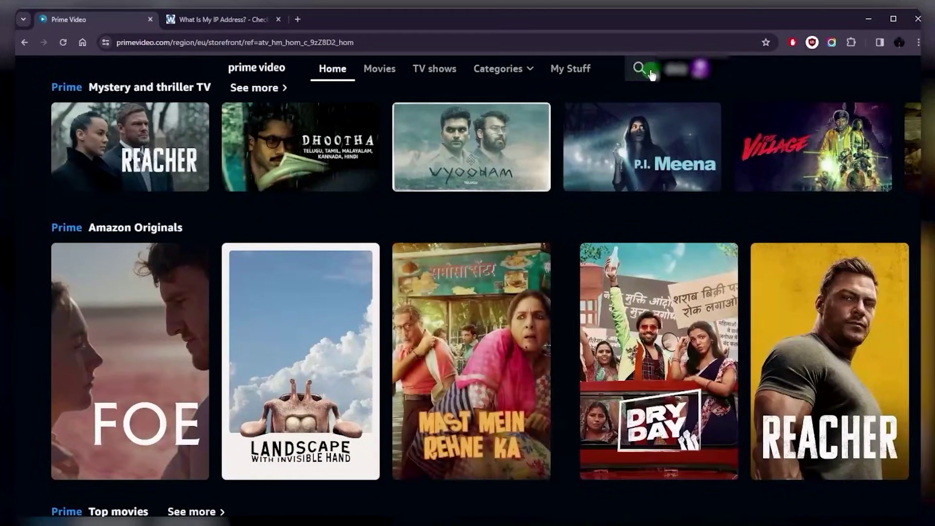
# Step: Search Prime Video for 'the office'
pyautogui.click(641, 73)
pyautogui.click(644, 73)
pyautogui.click(641, 72)
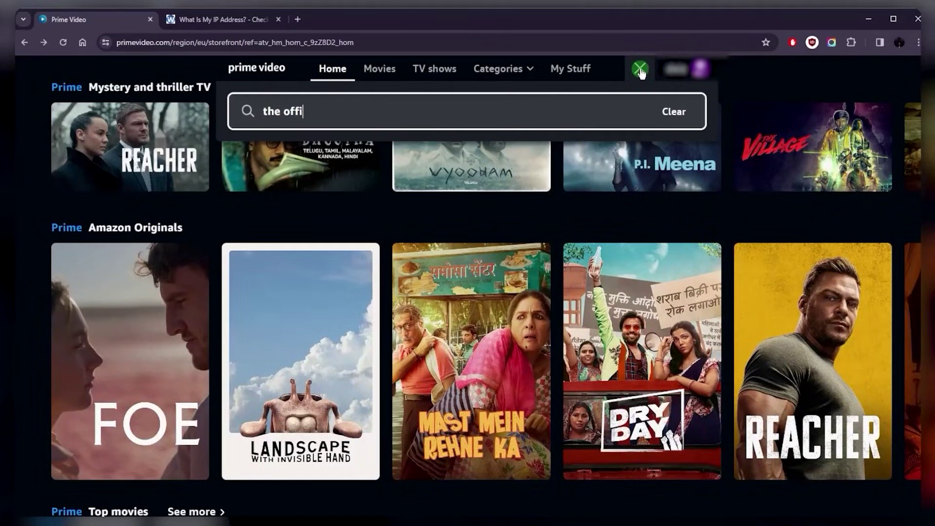
pyautogui.press('Return')
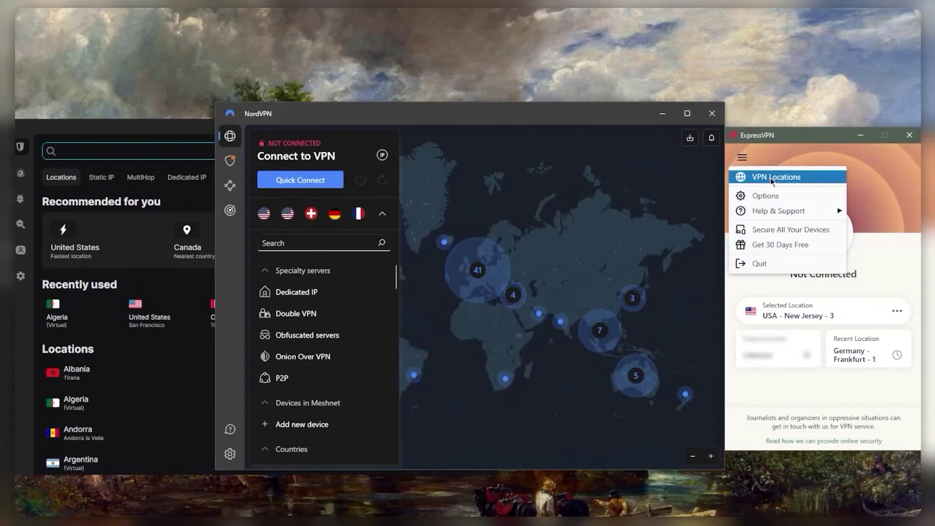
# Step: Connect ExpressVPN to UK - East London via Europe > United Kingdom in VPN Locations
pyautogui.click(767, 178)
pyautogui.click(728, 184)
pyautogui.click(753, 198)
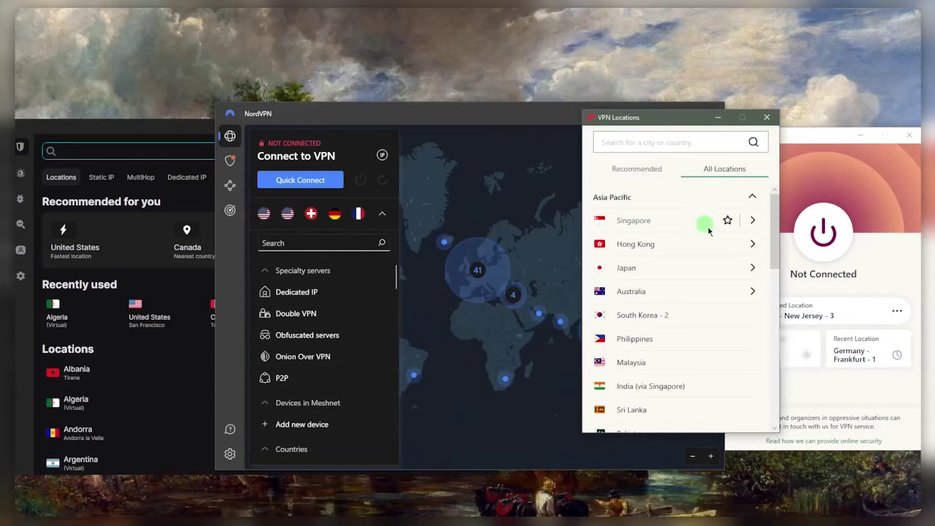
pyautogui.click(750, 198)
pyautogui.click(762, 245)
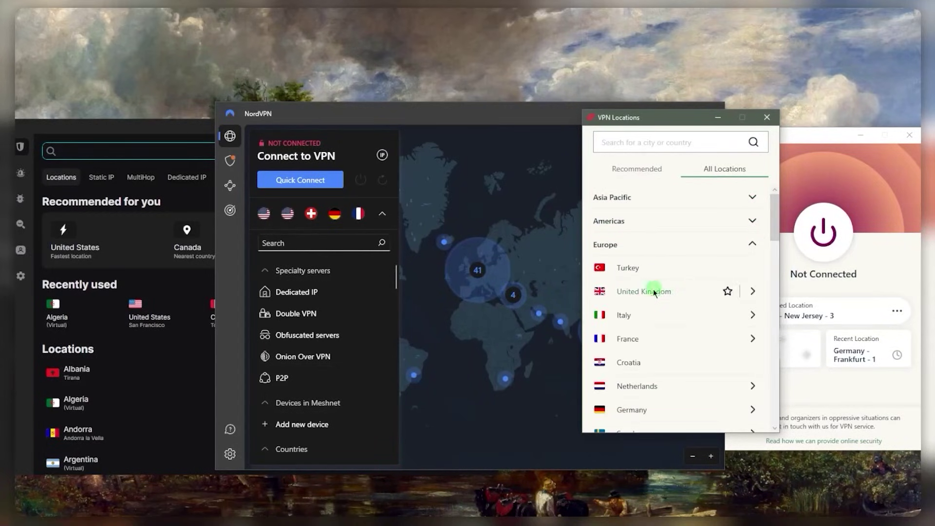
pyautogui.doubleClick(727, 287)
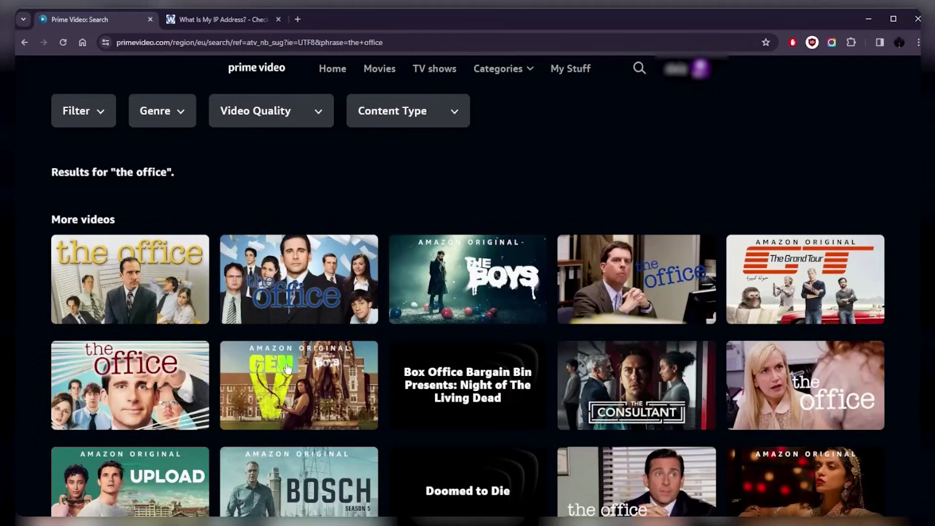
# Step: Look over The Office and Gen V results, then minimise the browser to show the VPN apps
pyautogui.moveTo(287, 368)
pyautogui.click(877, 18)
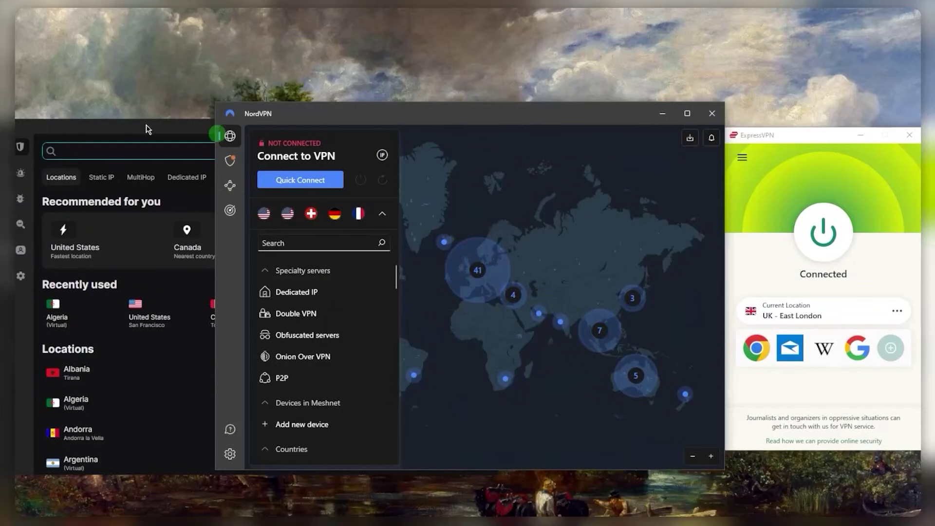
# Step: Focus Surfshark's location search box while ExpressVPN stays on UK - East London
pyautogui.click(223, 148)
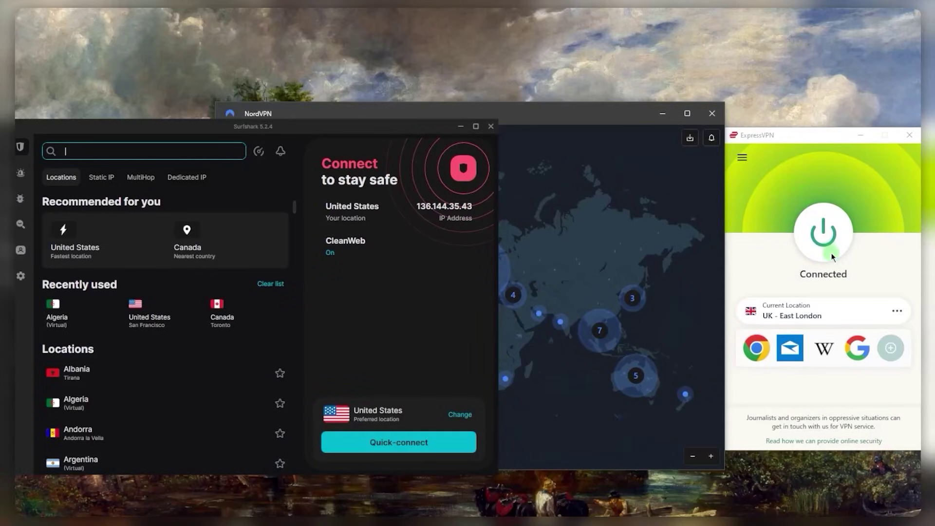
# Step: Disconnect ExpressVPN from UK - East London and bring NordVPN's window to the front
pyautogui.click(819, 239)
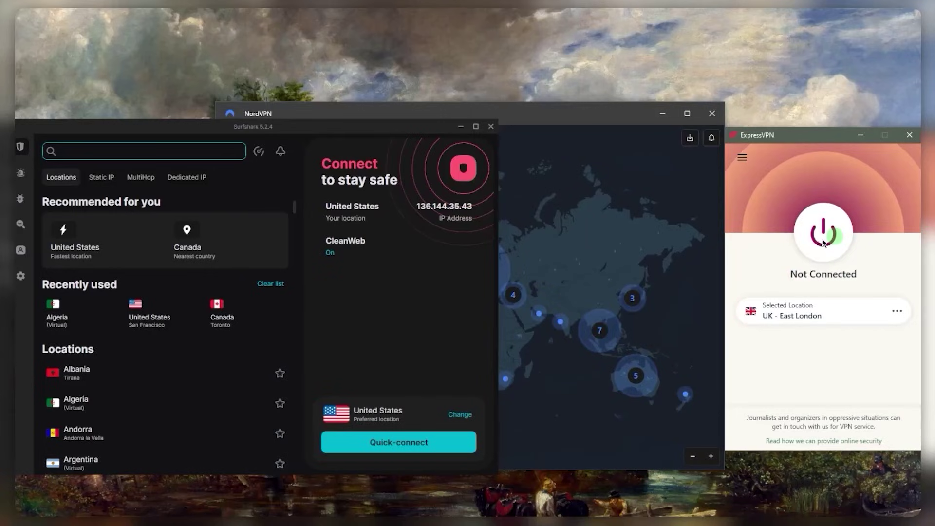
pyautogui.click(336, 226)
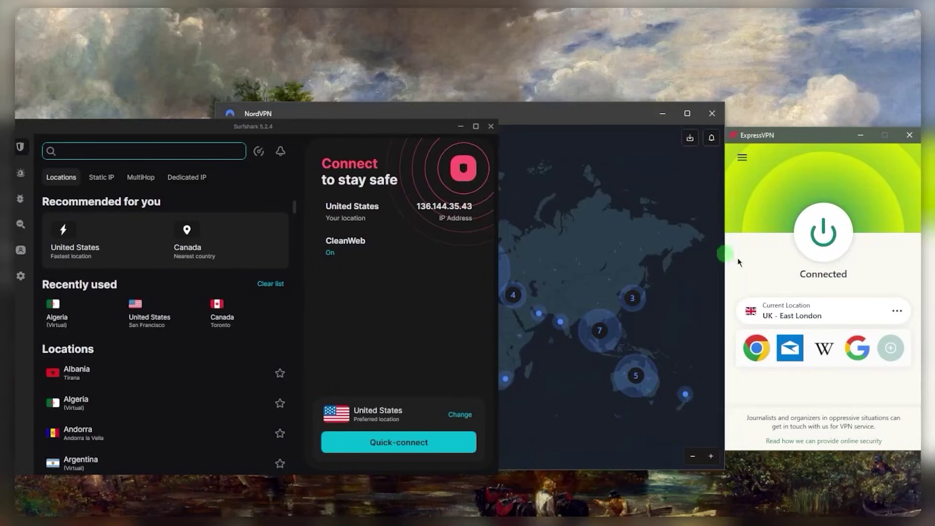
pyautogui.click(827, 237)
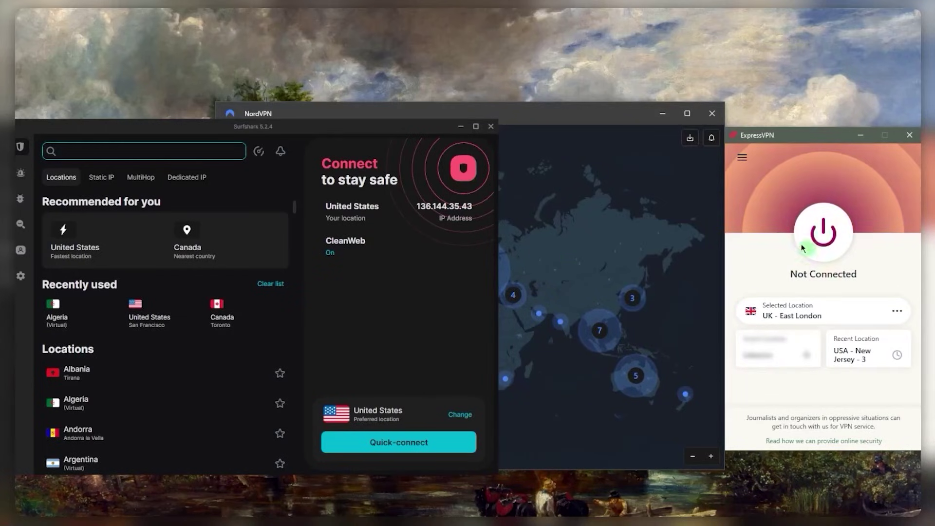
pyautogui.click(558, 217)
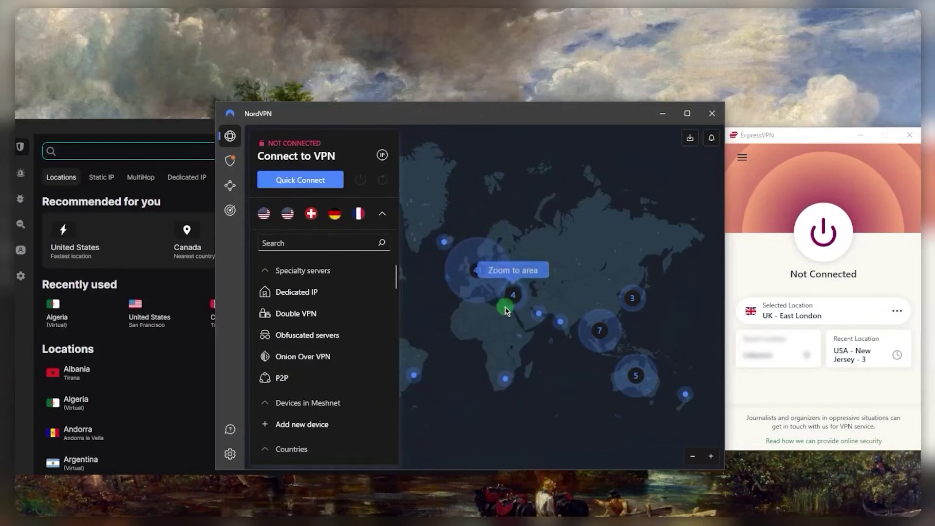
# Step: Zoom the NordVPN map into Italy and connect to Italy #283 at the Rome pin
pyautogui.scroll(3, 504, 306)
pyautogui.scroll(3, 497, 345)
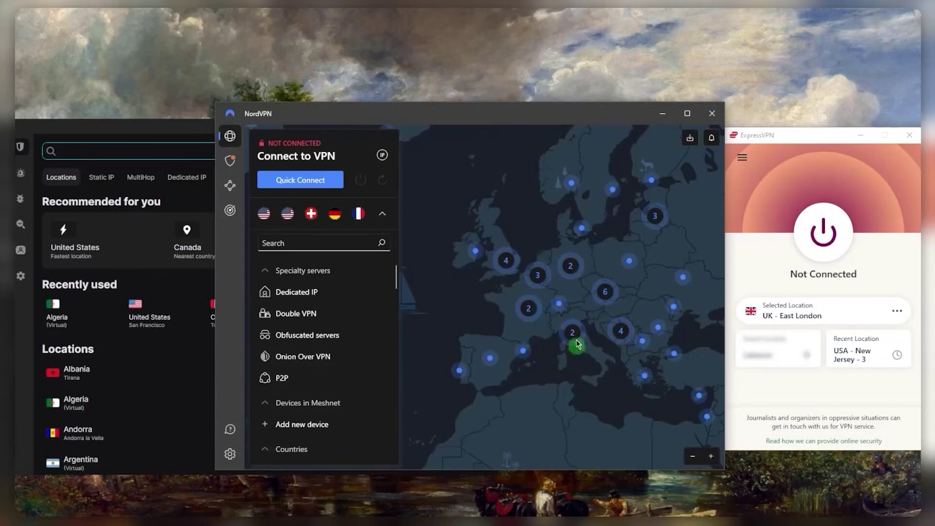
pyautogui.scroll(3, 577, 341)
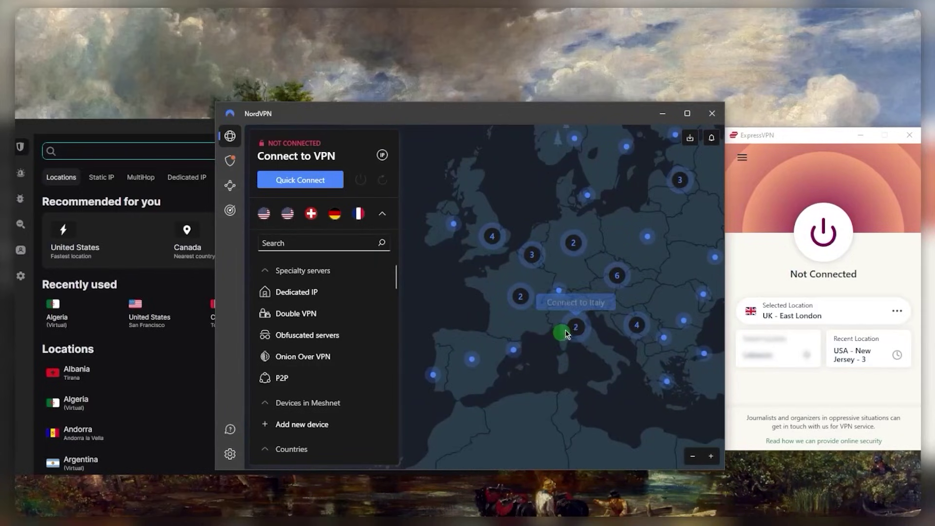
pyautogui.click(591, 347)
pyautogui.scroll(-4, 552, 329)
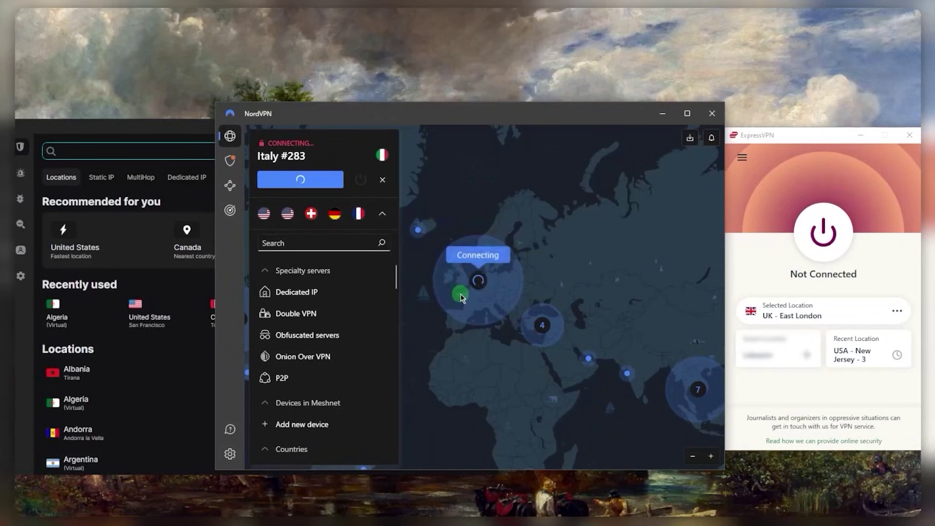
pyautogui.scroll(-2, 472, 341)
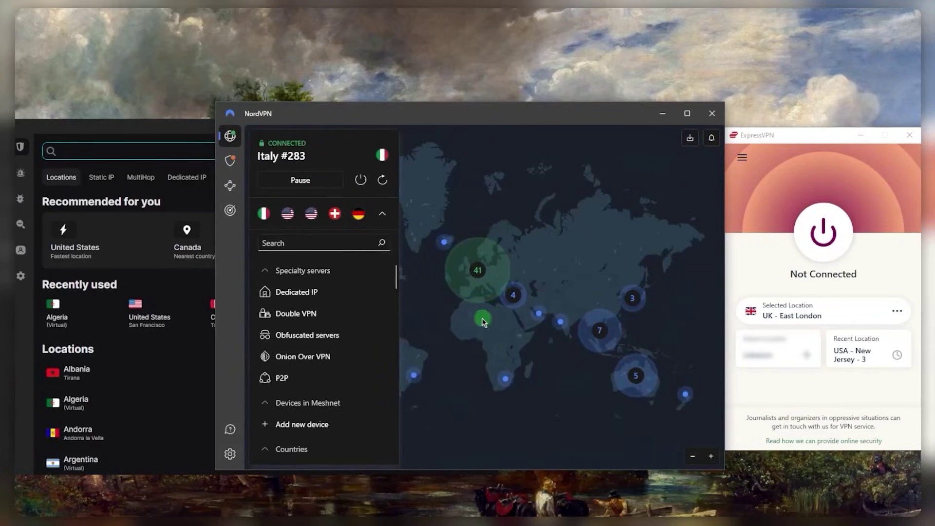
# Step: Disconnect NordVPN from Italy, connect to the Dallas server (United States #8122), then disconnect it
pyautogui.click(360, 181)
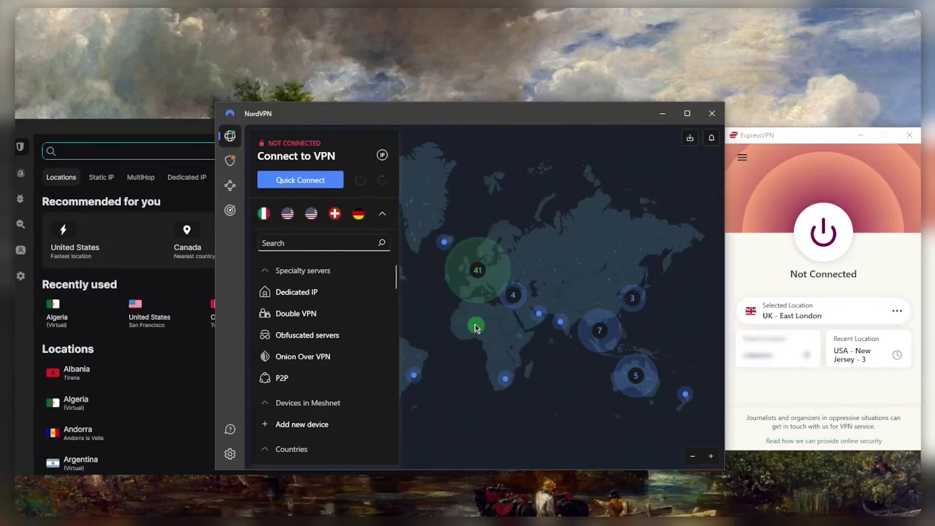
pyautogui.scroll(2, 463, 313)
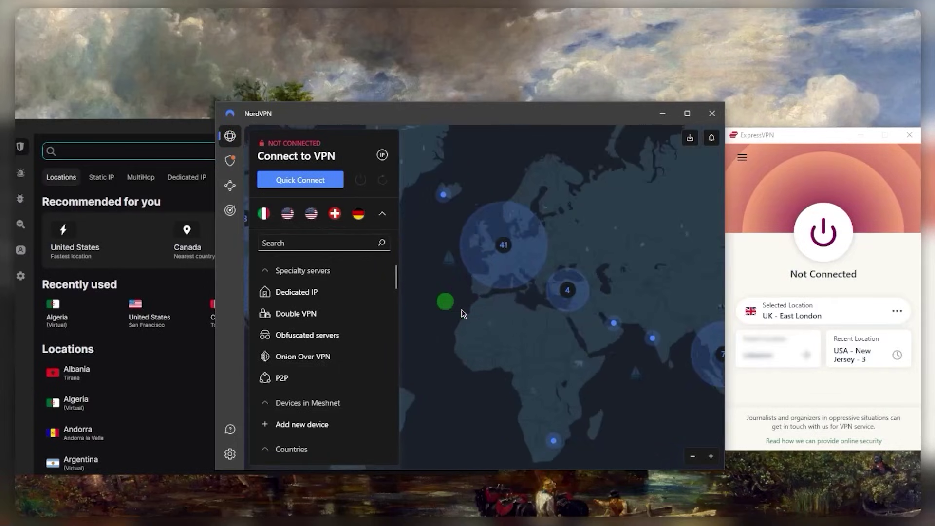
pyautogui.moveTo(463, 314); pyautogui.dragTo(706, 361)
pyautogui.moveTo(550, 360); pyautogui.dragTo(602, 307)
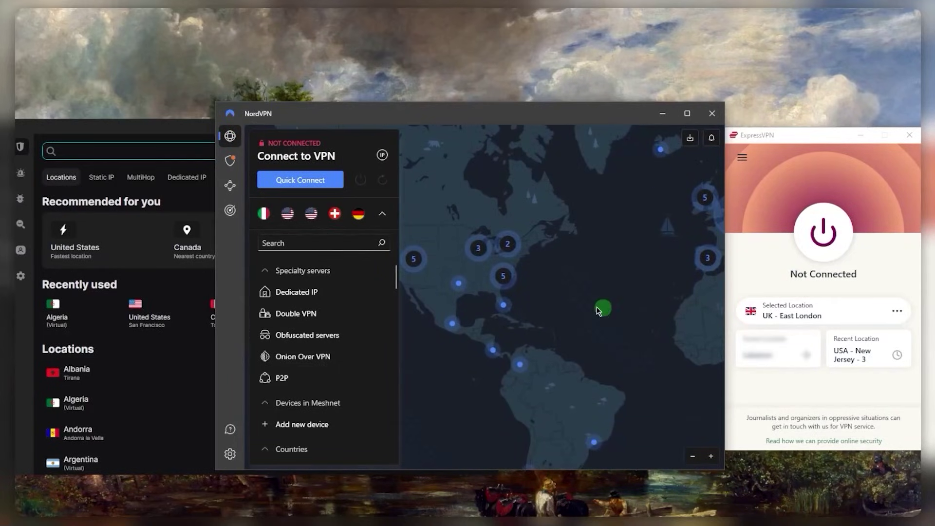
pyautogui.click(460, 282)
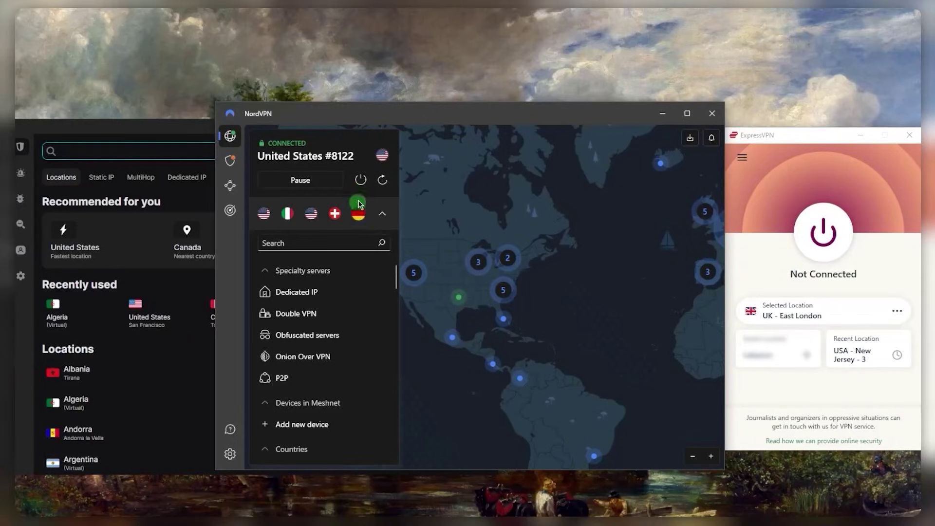
pyautogui.click(363, 180)
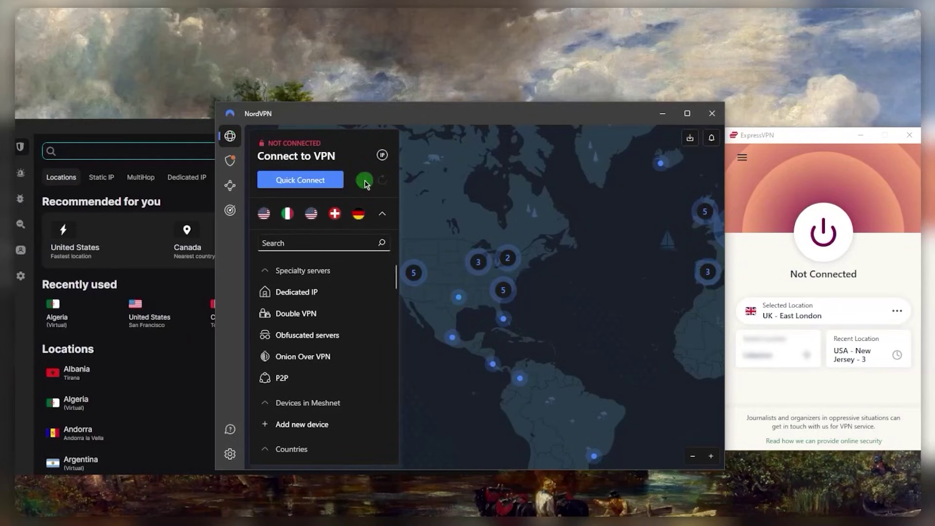
pyautogui.click(751, 241)
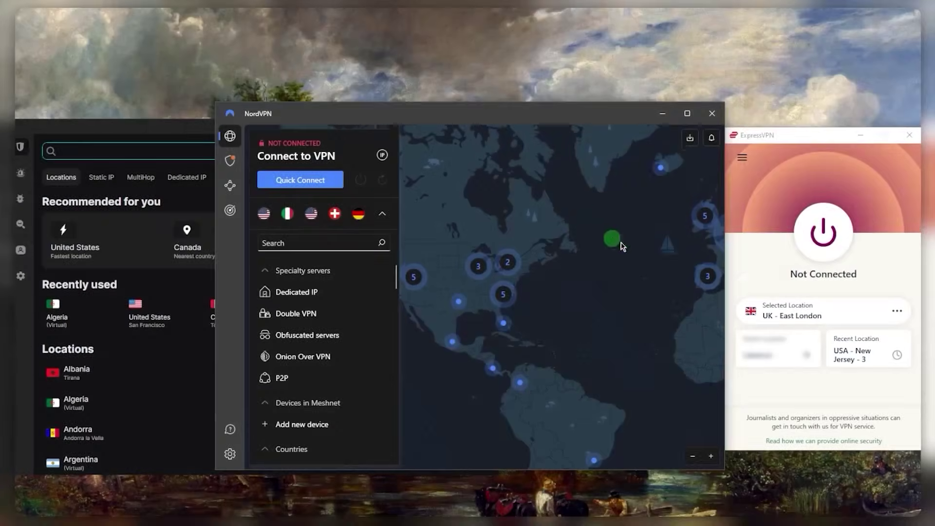
pyautogui.moveTo(620, 246); pyautogui.dragTo(545, 303)
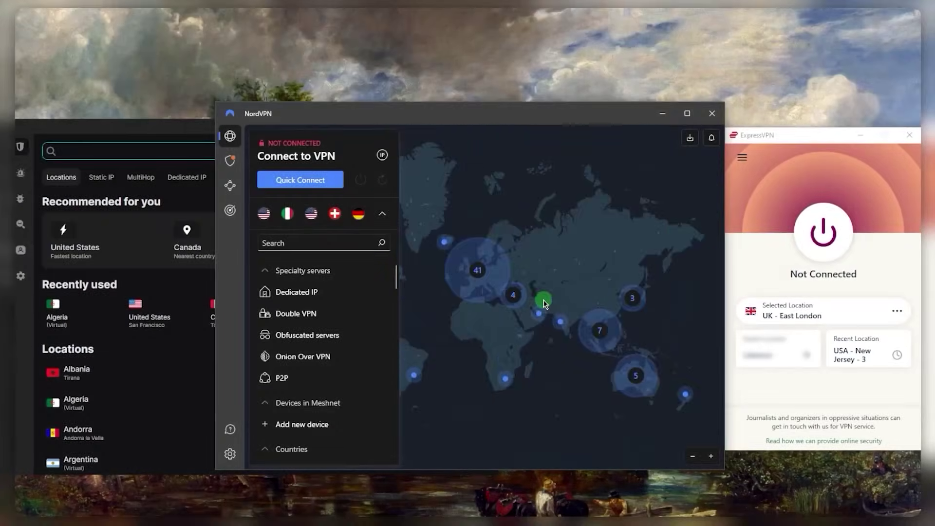
pyautogui.moveTo(444, 305); pyautogui.dragTo(545, 323)
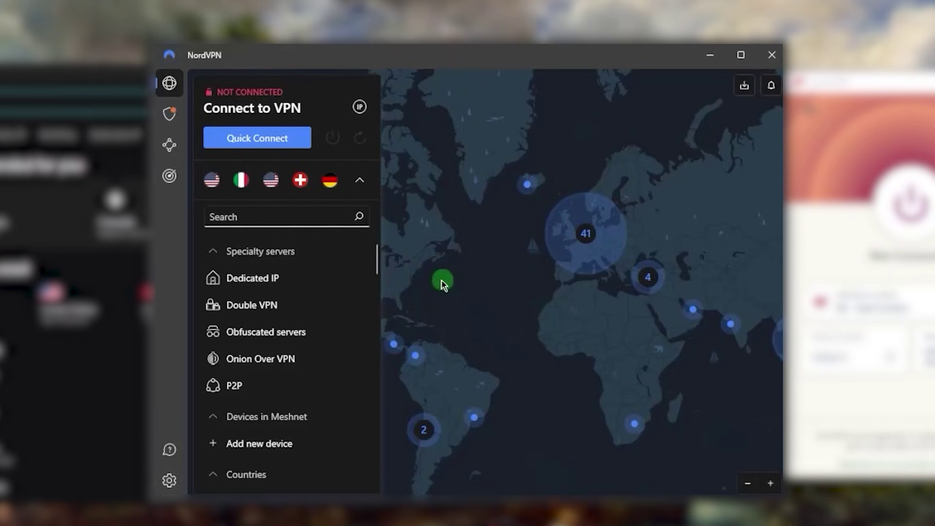
# Step: Set NordVPN's Connection protocol to NordLynx and go back to the server map home view
pyautogui.click(169, 481)
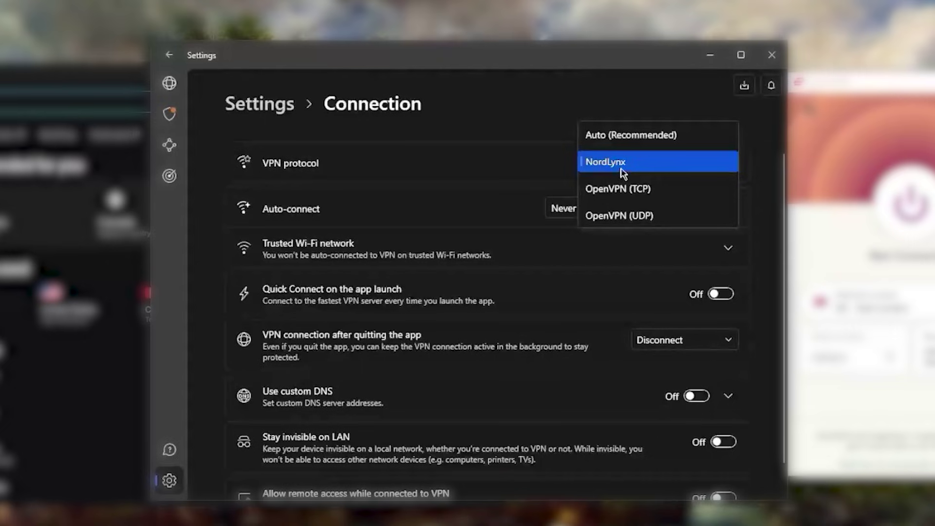
pyautogui.click(622, 173)
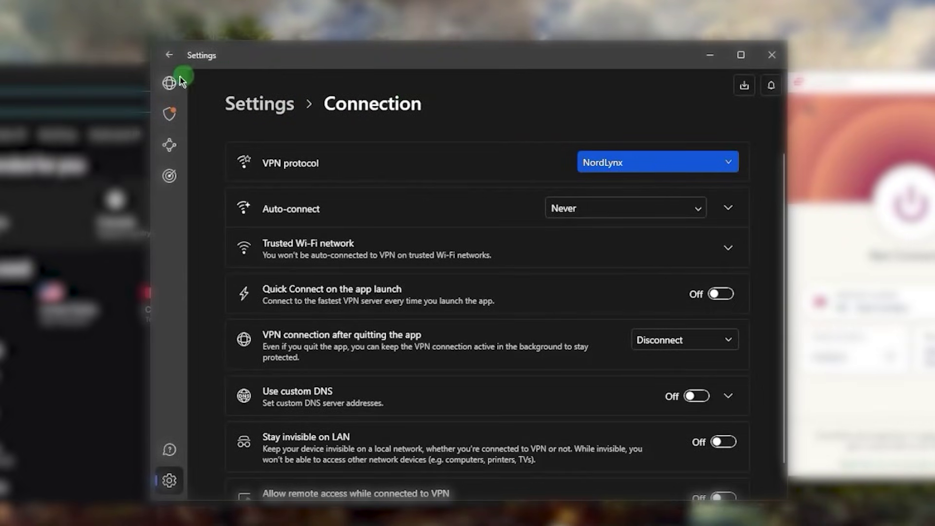
pyautogui.click(169, 84)
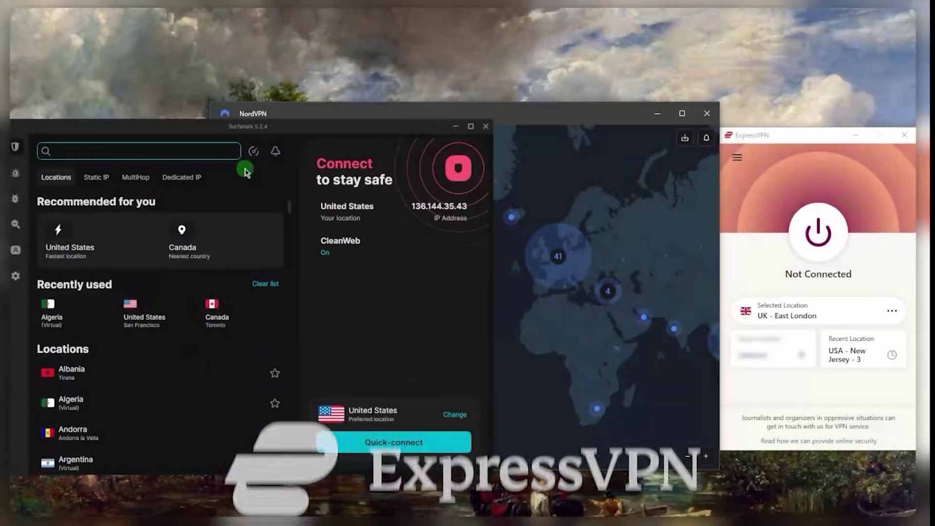
pyautogui.click(567, 278)
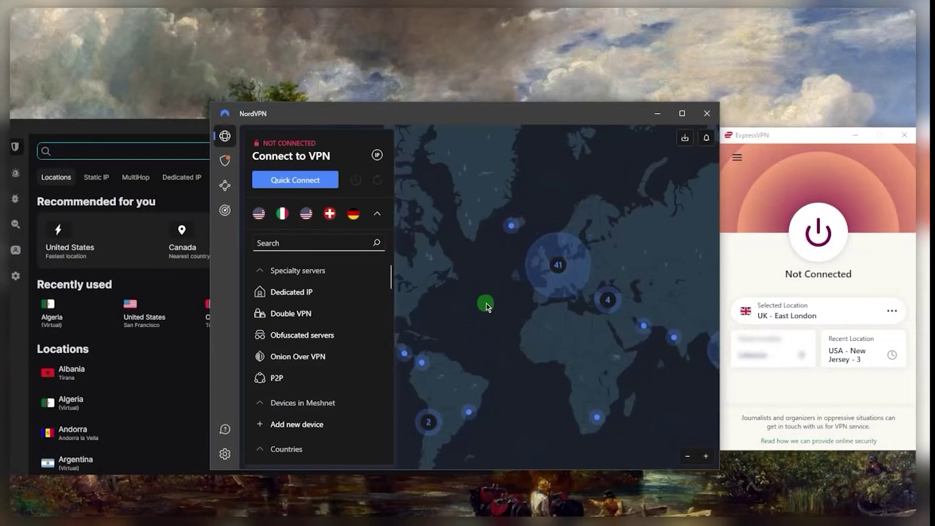
pyautogui.scroll(-2, 484, 303)
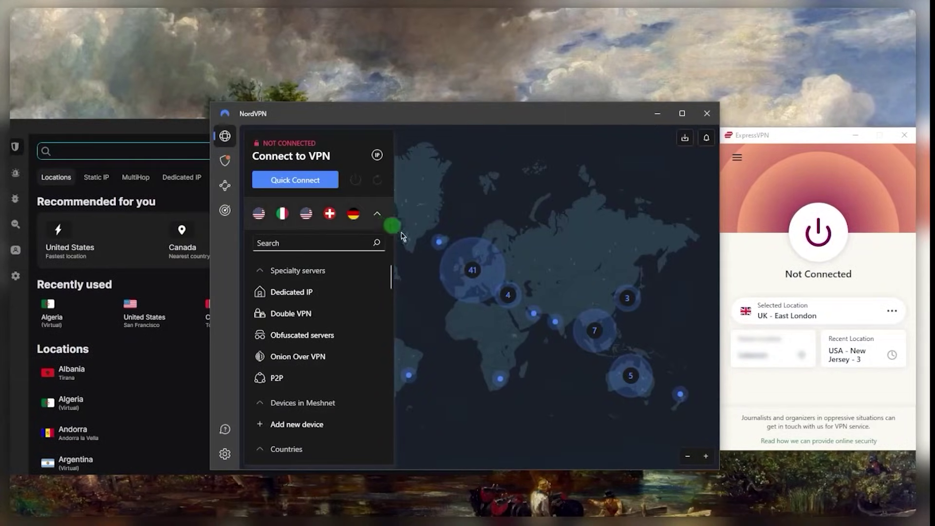
pyautogui.scroll(2, 455, 313)
pyautogui.moveTo(455, 313); pyautogui.dragTo(523, 342)
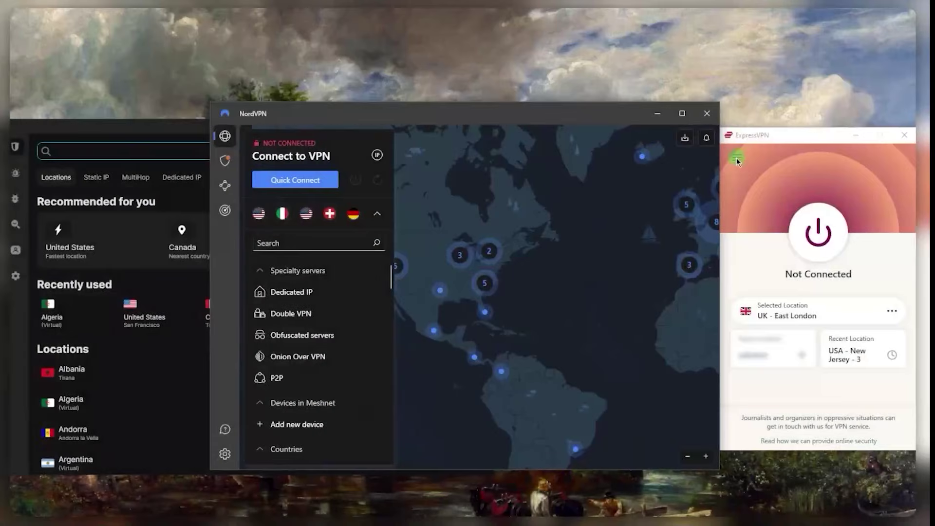
pyautogui.click(736, 157)
pyautogui.click(754, 175)
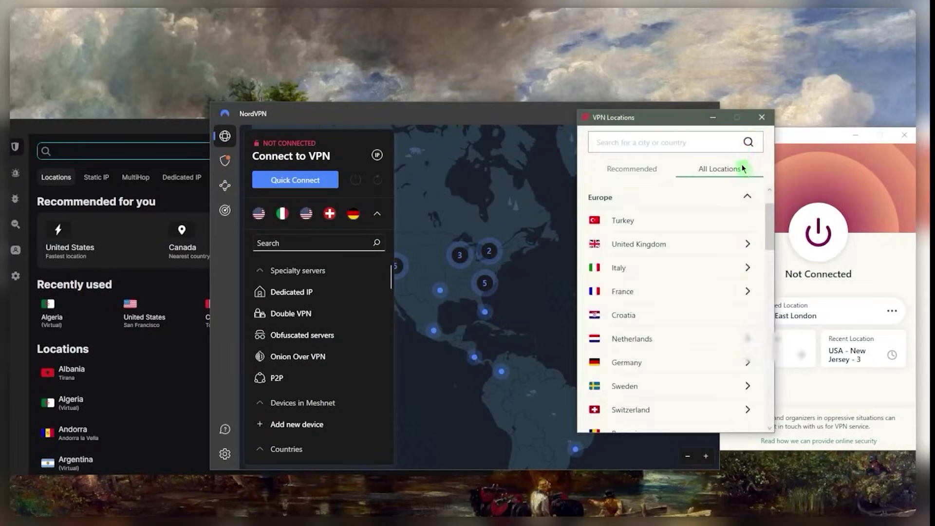
pyautogui.moveTo(686, 120); pyautogui.dragTo(628, 136)
pyautogui.click(704, 134)
pyautogui.click(522, 338)
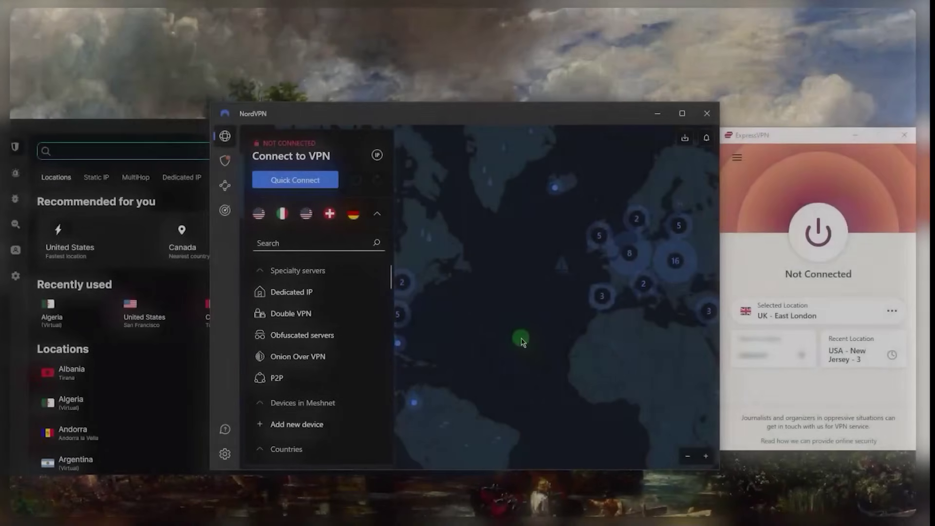
# Step: Bring Surfshark's unconnected Quick-connect screen to the front, then activate the ExpressVPN window
pyautogui.click(214, 150)
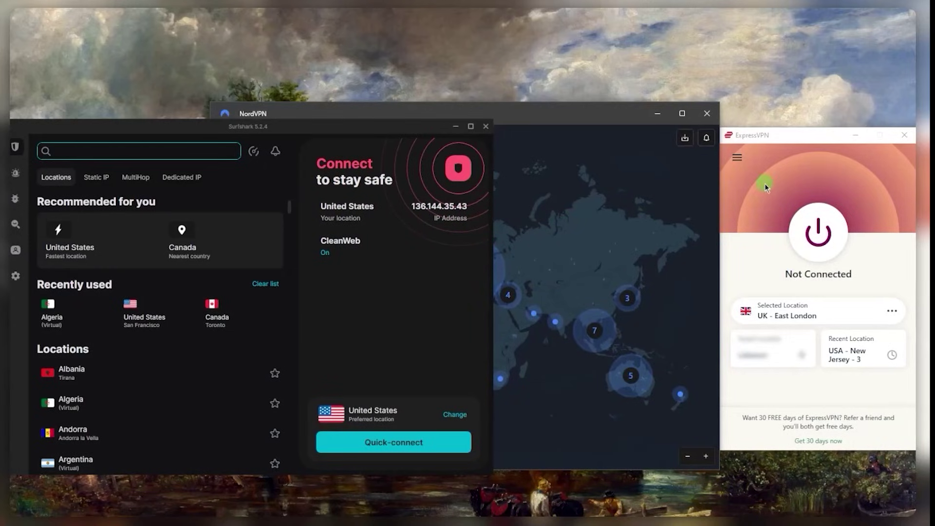
pyautogui.click(773, 162)
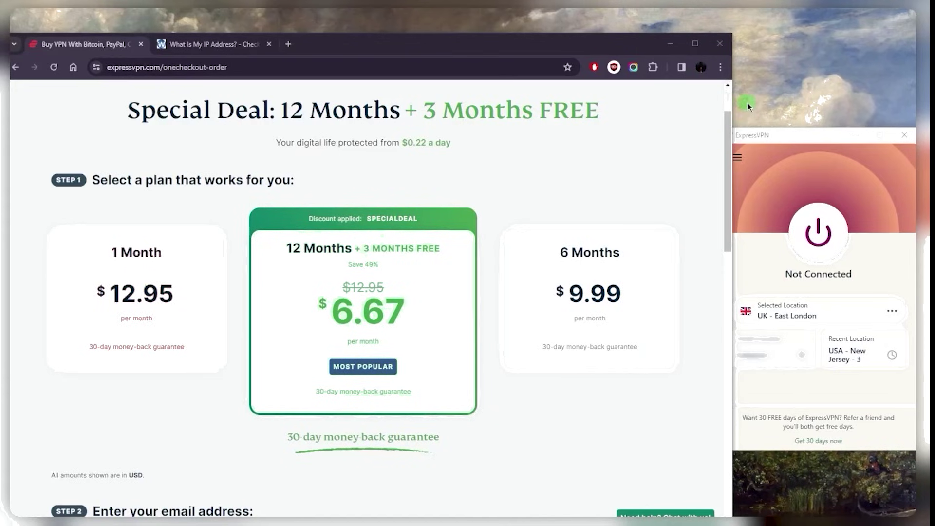
# Step: Narrow the Chrome window slightly and bring the ExpressVPN pricing page in front of the VPN apps
pyautogui.moveTo(734, 115); pyautogui.dragTo(716, 112)
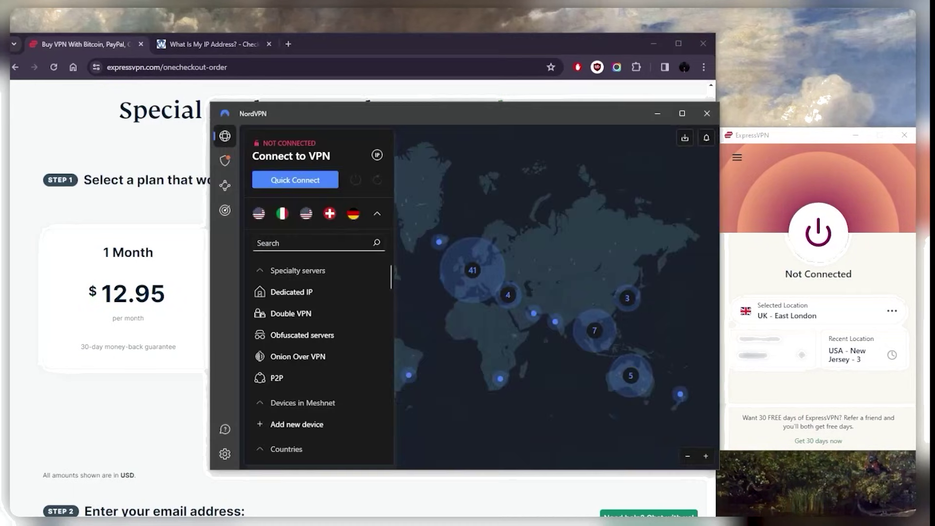
pyautogui.click(397, 47)
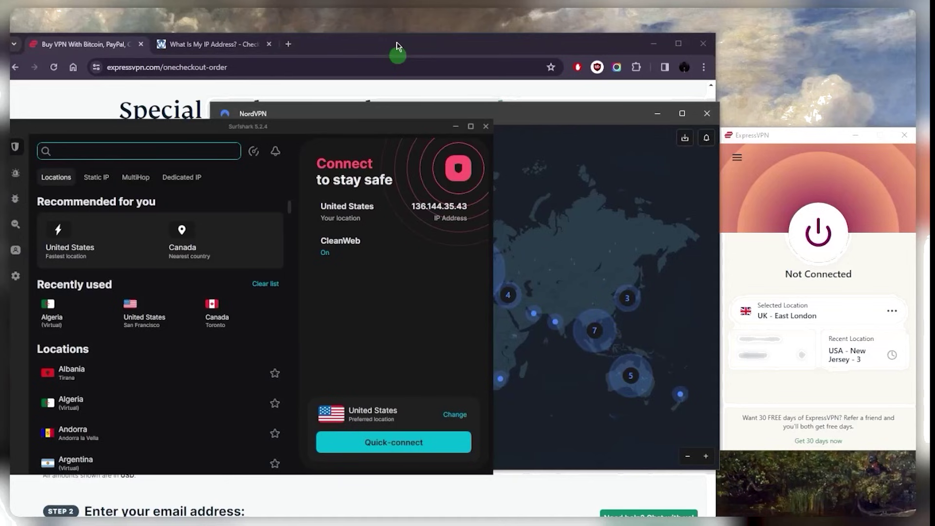
pyautogui.click(397, 47)
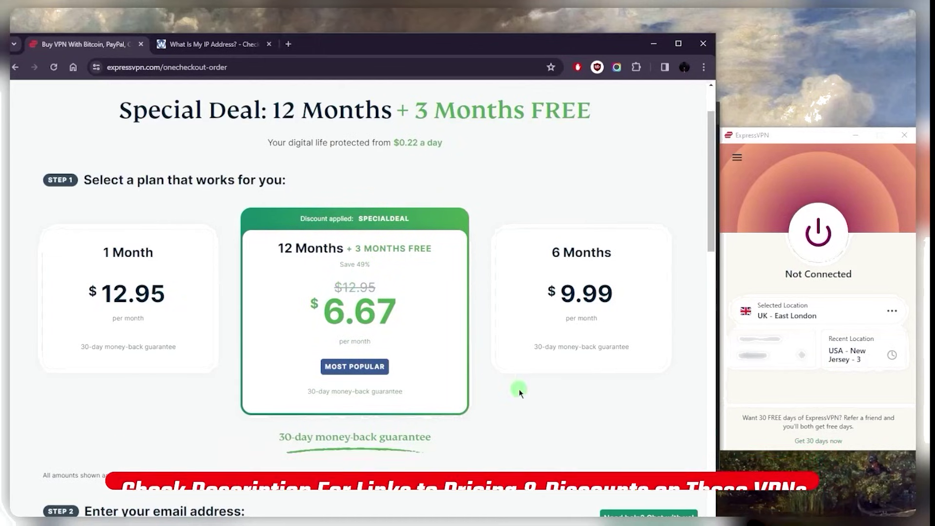
# Step: Select the '30-day money-back guarantee' text under the 12 Months plan, then click beside it
pyautogui.moveTo(267, 437); pyautogui.dragTo(450, 439)
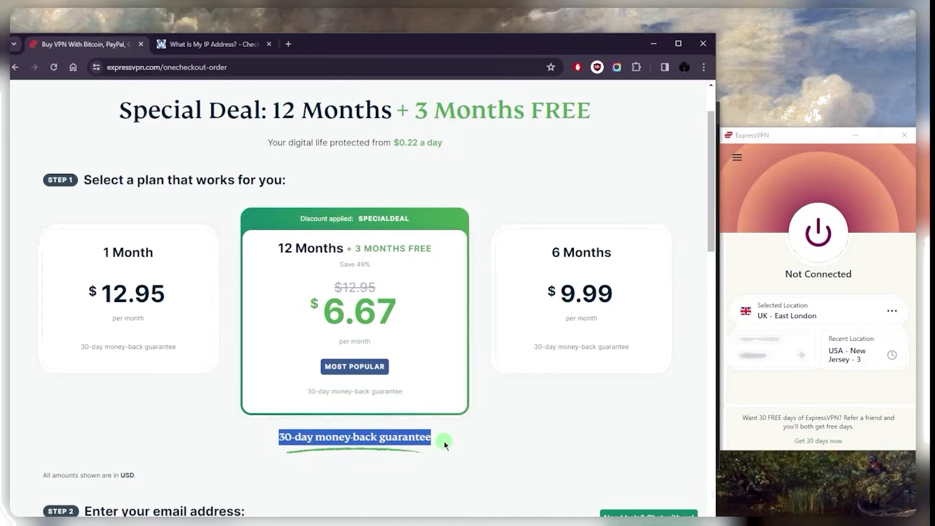
pyautogui.click(444, 441)
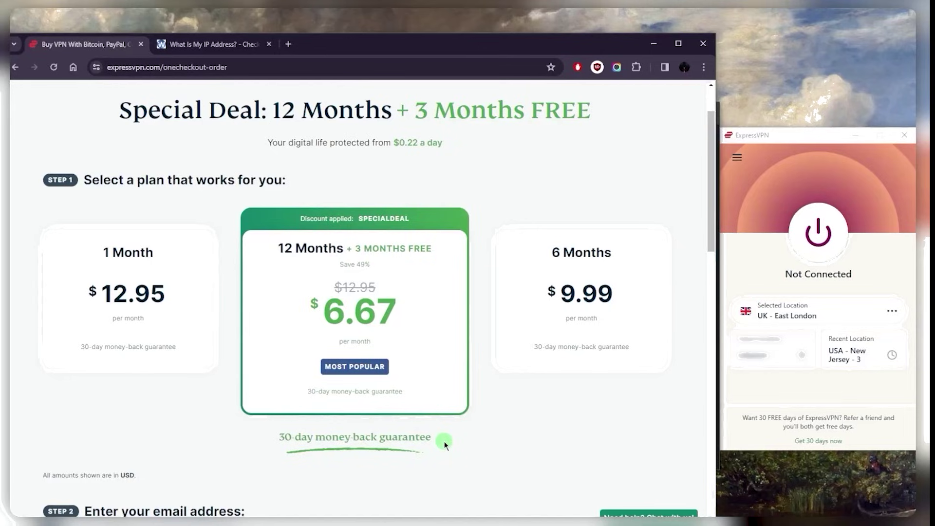